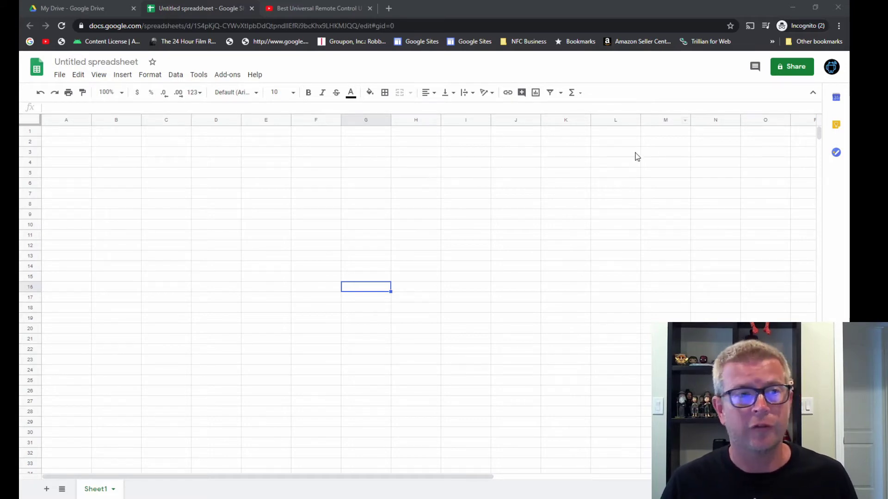
Switch to the SofaBaton remote review video and view its quality options, leaving Auto unchanged.
click(310, 7)
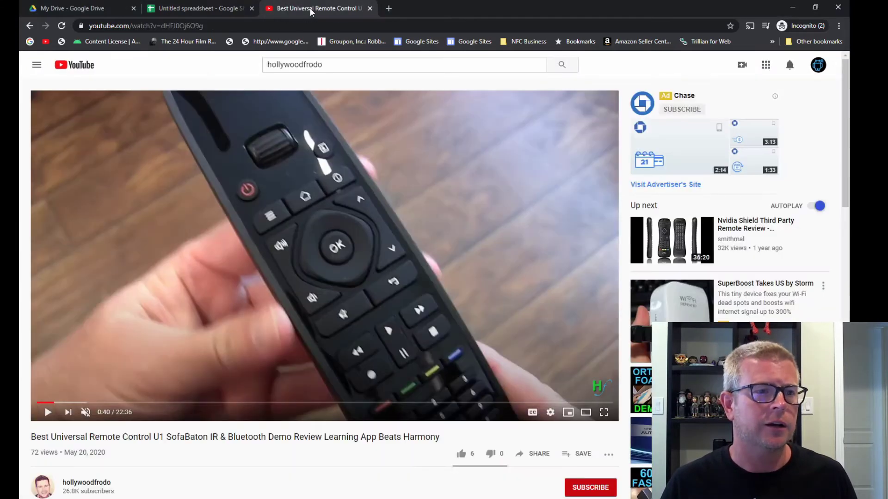
click(550, 415)
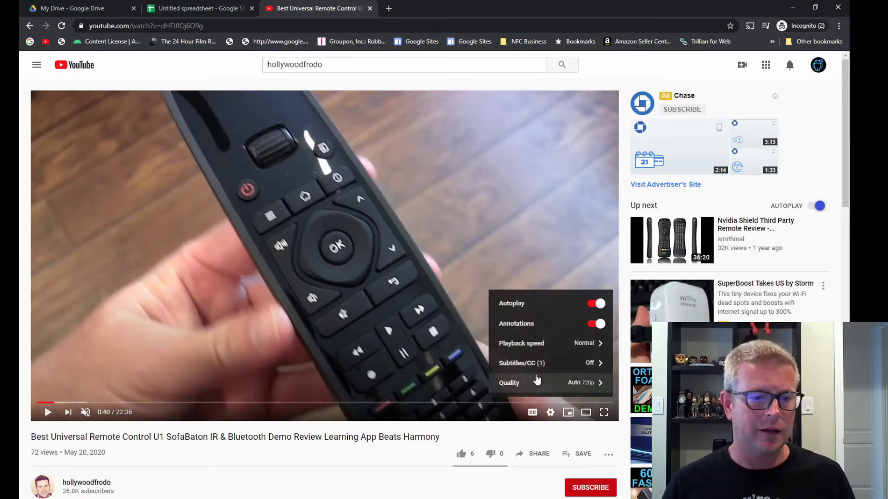
click(591, 386)
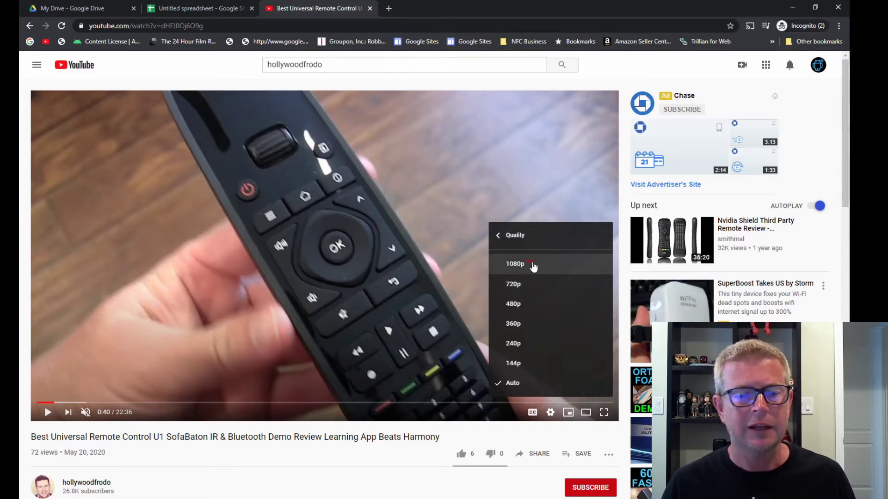
click(532, 238)
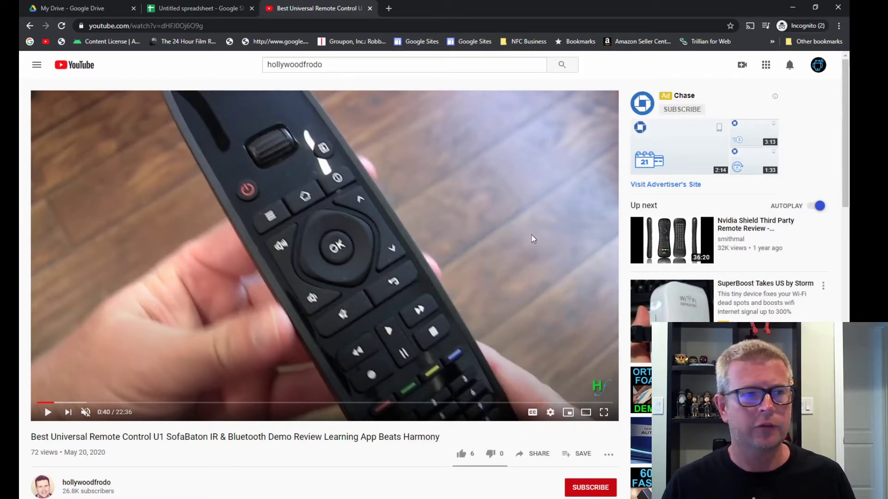
Return to the blank Untitled spreadsheet and browse the View and Insert menus without changes.
click(198, 15)
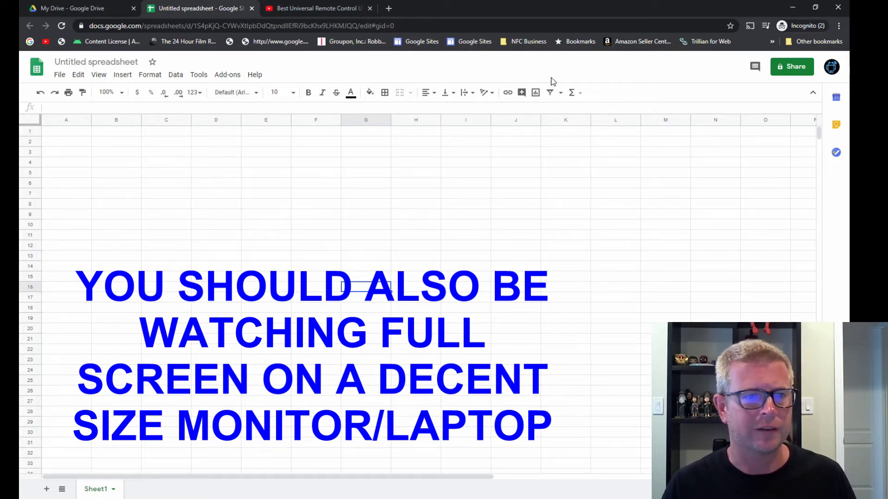
click(99, 75)
click(417, 64)
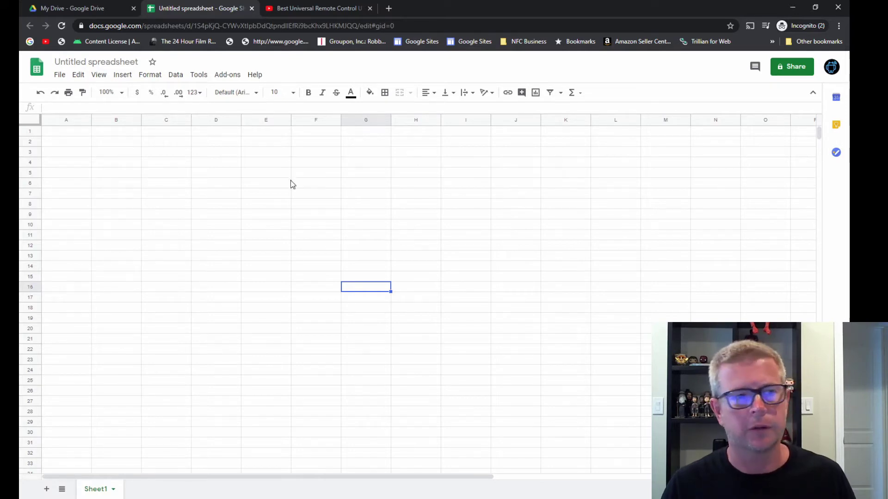
In the remote review video, view the playback speed options and skip ahead to 4:56, then 14:57.
click(323, 7)
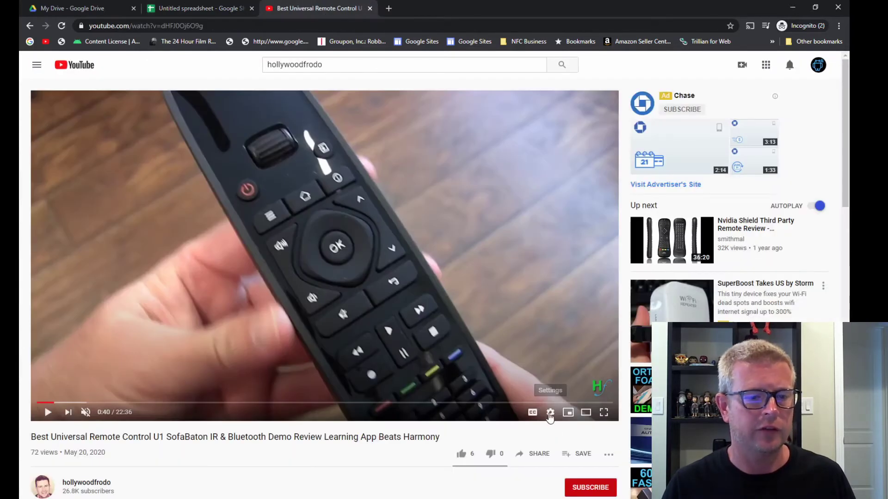
click(549, 413)
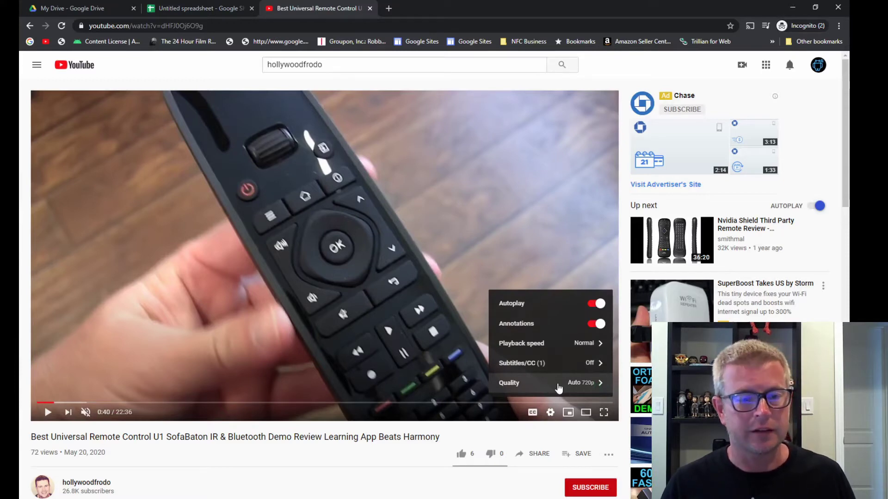
click(591, 350)
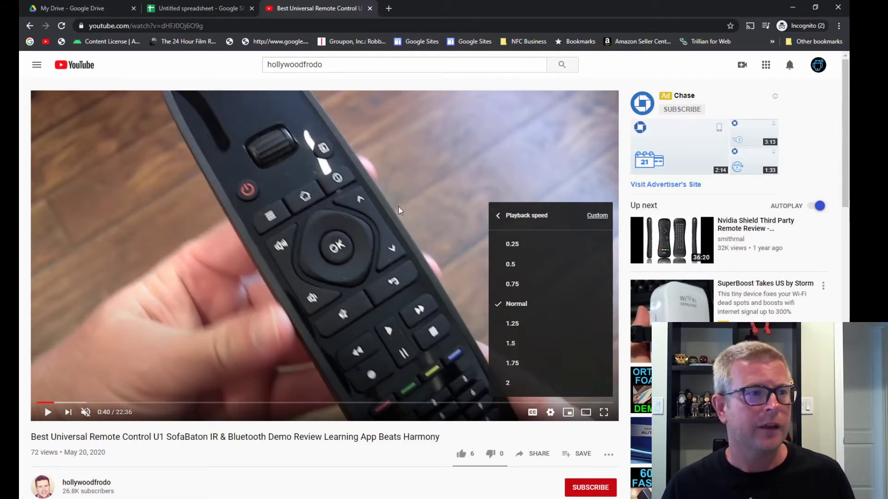
click(163, 403)
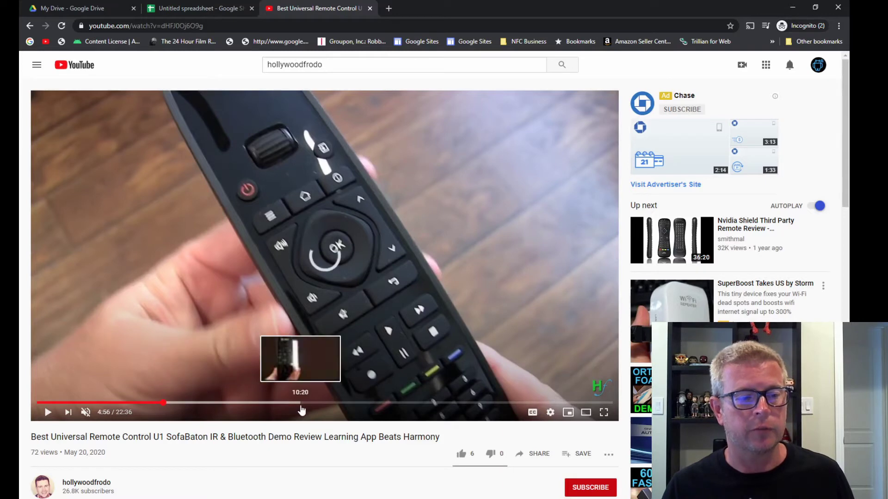
click(418, 404)
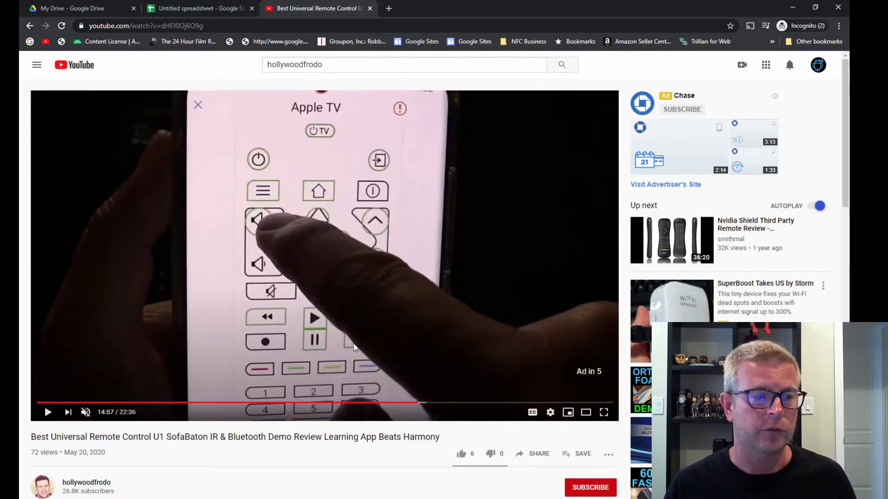
Close the YouTube tab and open a new browser tab.
click(370, 8)
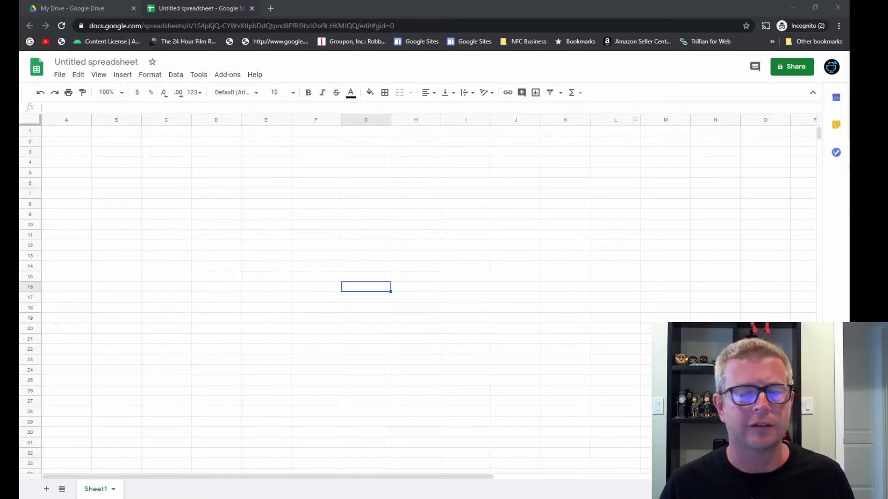
click(271, 8)
Load docs.google.com/spreadsheets/, dismiss the Welcome to Google Sheets dialog, then close that tab.
text(https://docs.google.com/spreadsheets/)
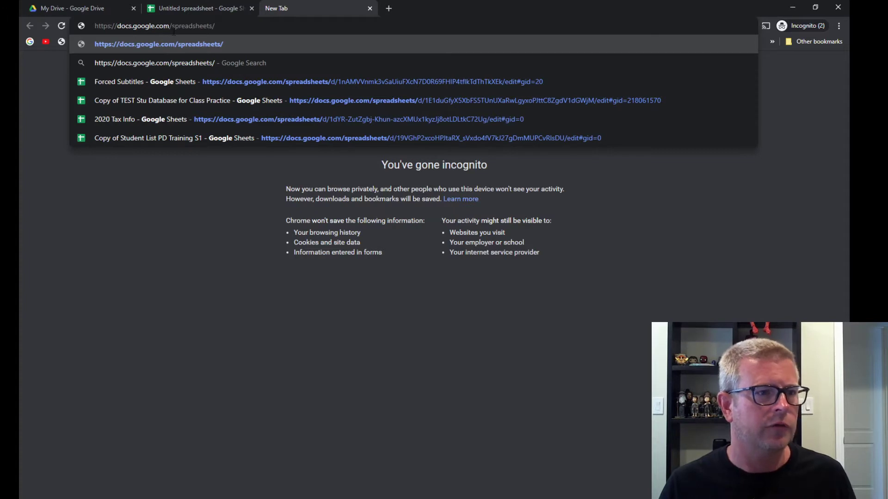
key(Return)
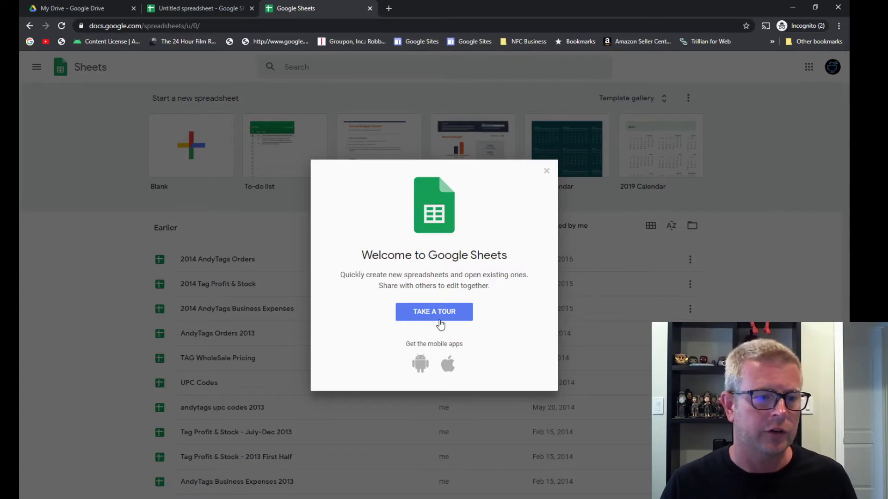
click(546, 172)
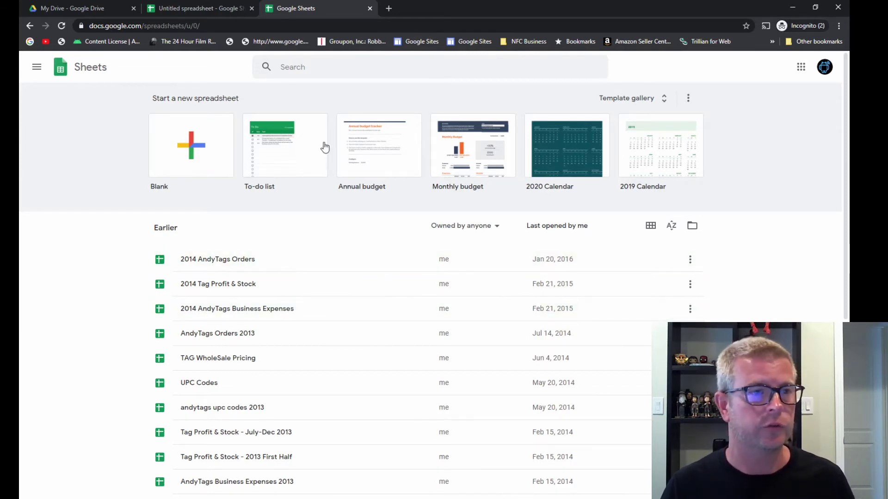
click(370, 8)
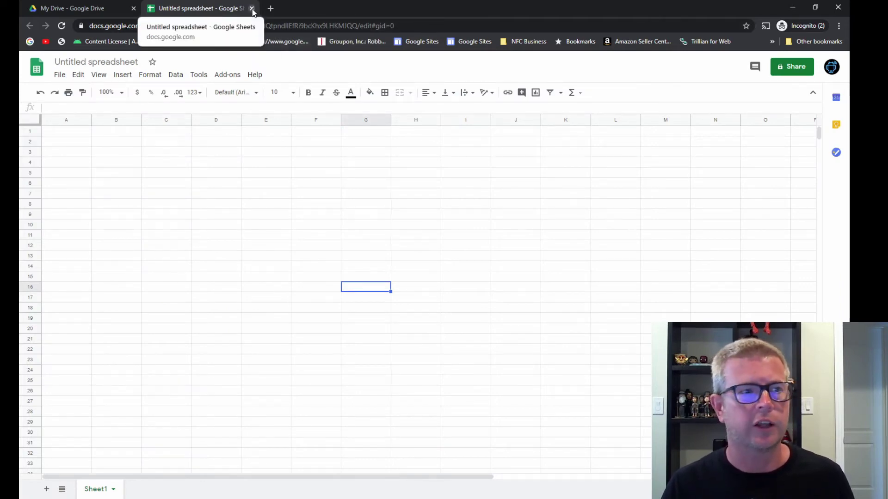
Switch to the My Drive - Google Drive tab.
click(95, 9)
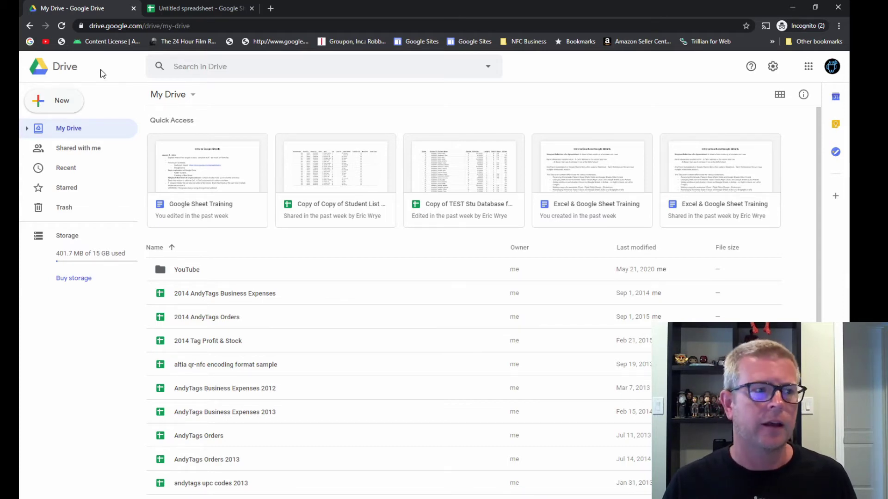
click(63, 110)
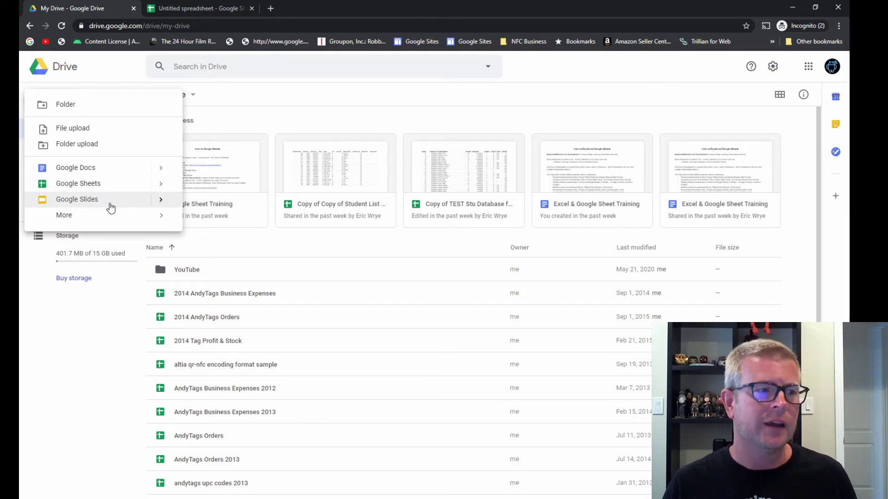
click(338, 99)
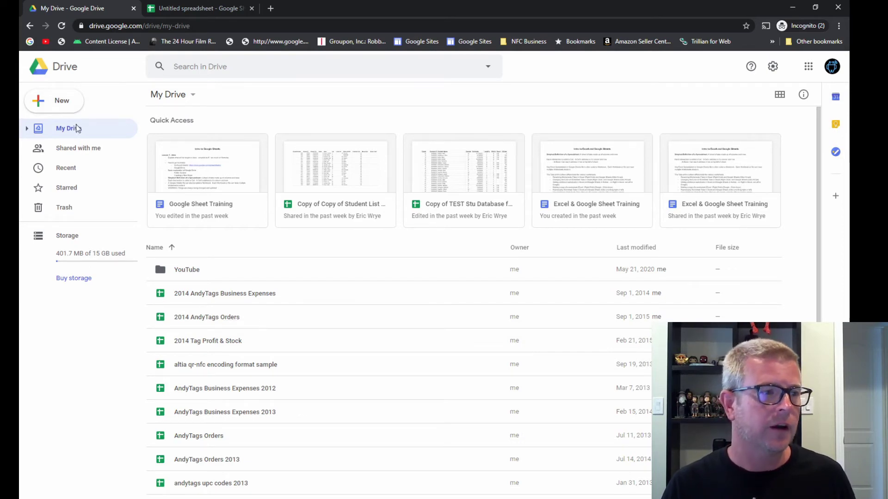
Create a new blank Google Sheets spreadsheet from Drive's New menu.
click(71, 107)
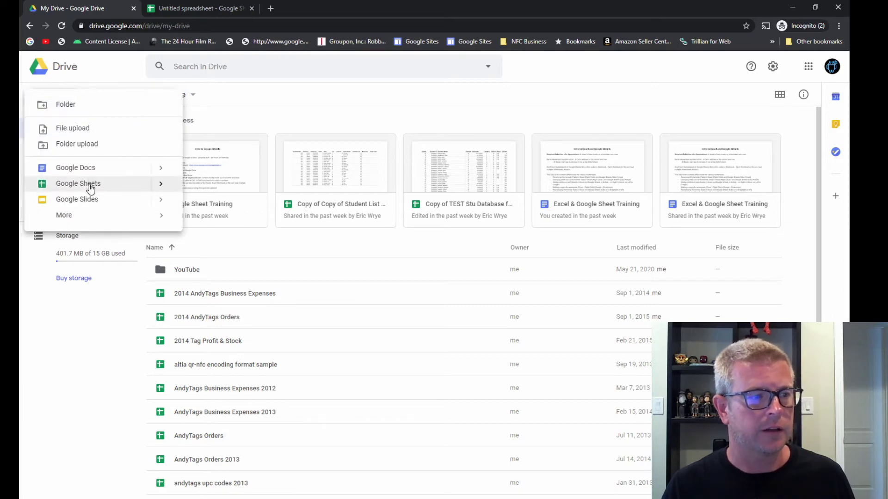
click(90, 184)
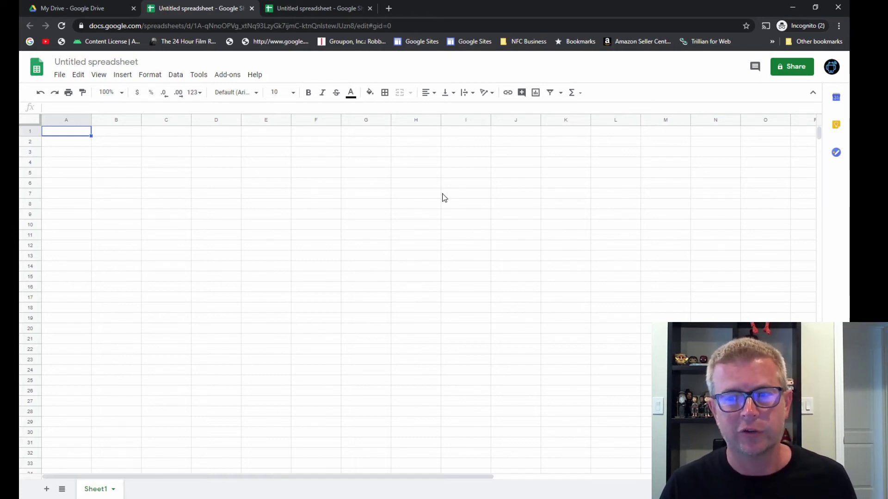
Select cells C3, E4, D8, C6, C4, E6, D10, G4, H14 and G9 in turn to show their addresses.
click(171, 153)
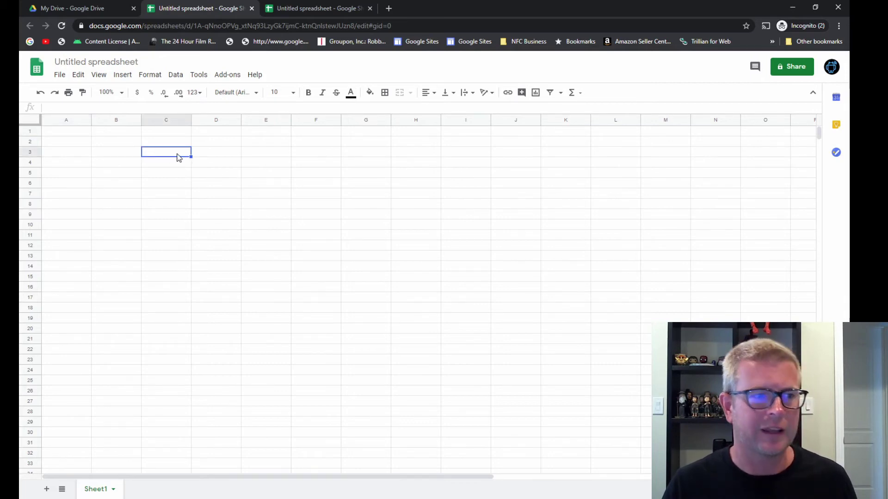
click(262, 164)
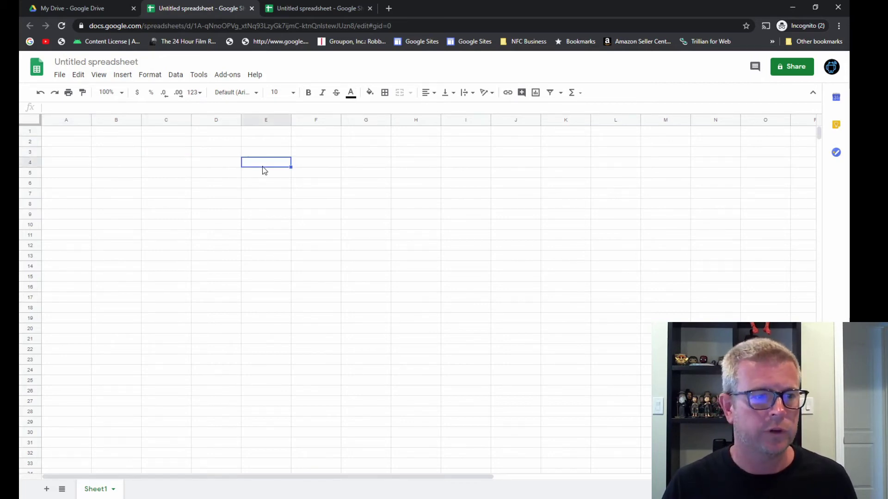
click(237, 208)
click(164, 185)
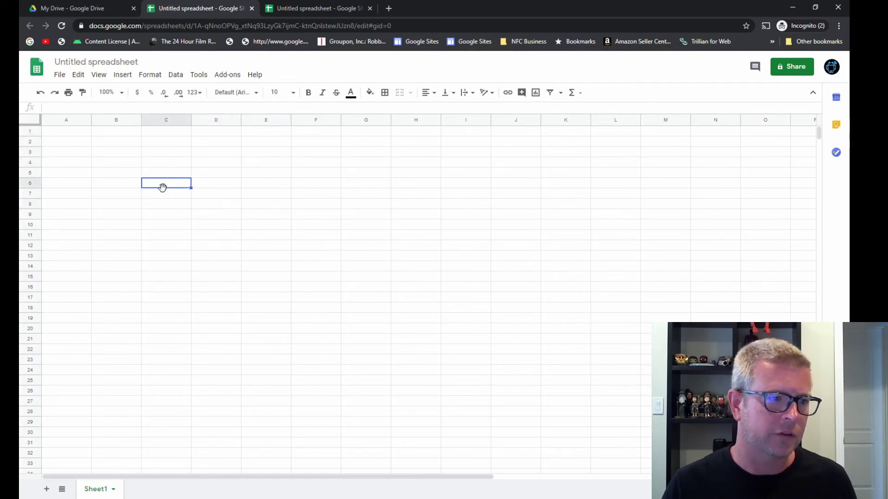
click(177, 163)
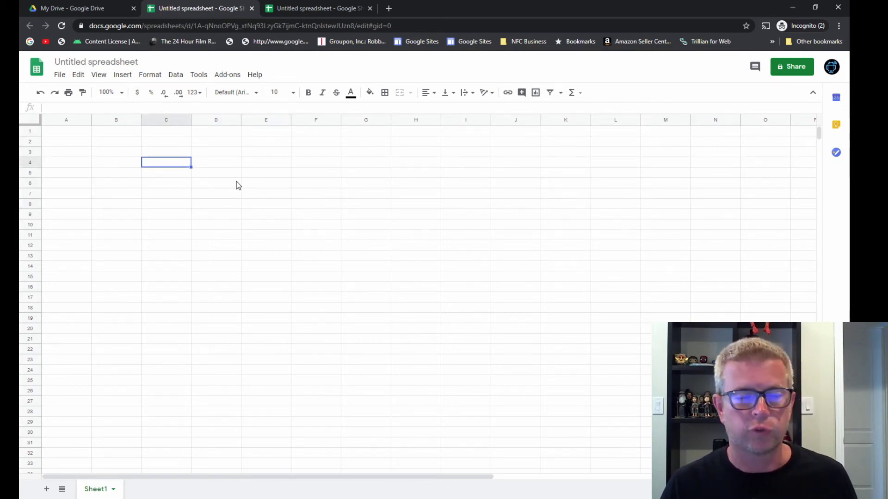
click(271, 186)
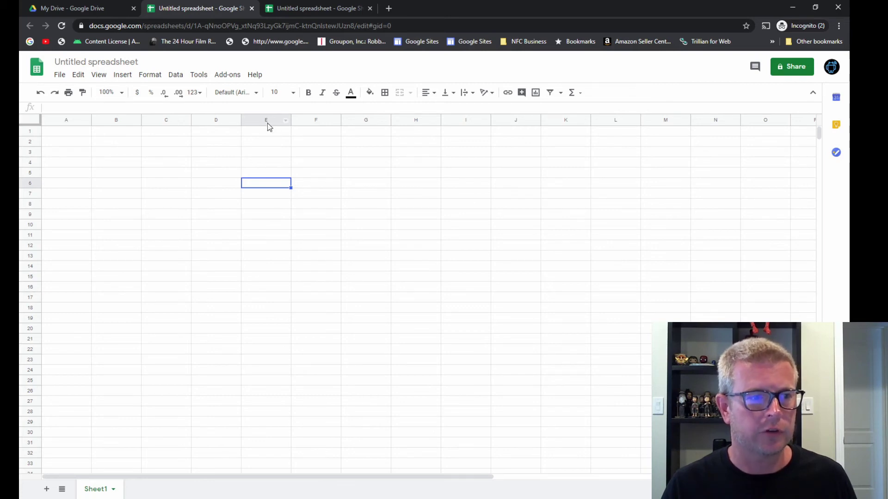
click(223, 225)
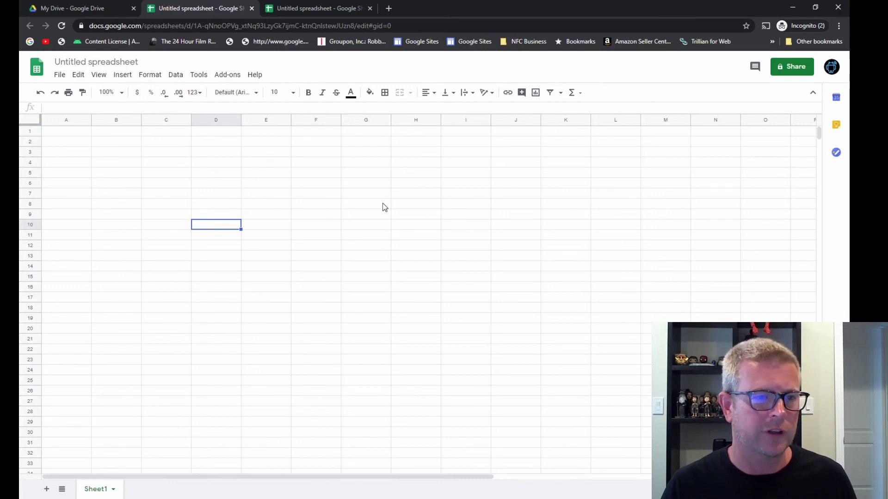
click(367, 164)
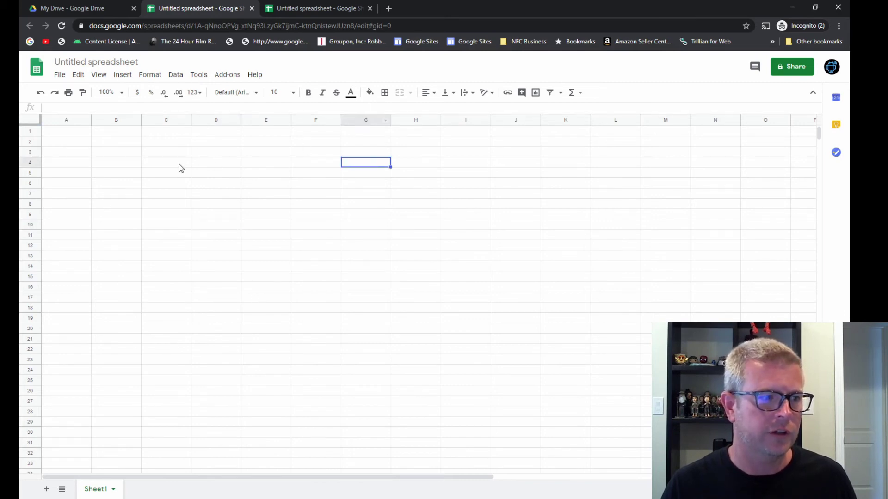
click(411, 266)
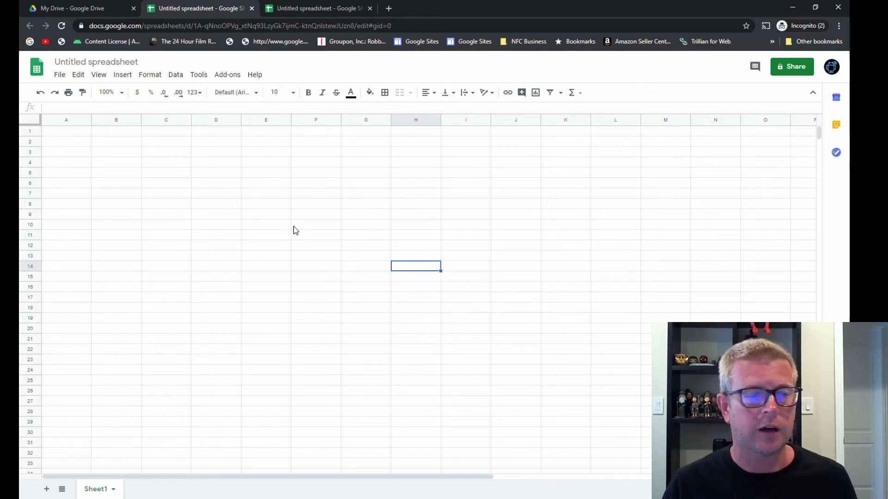
click(357, 216)
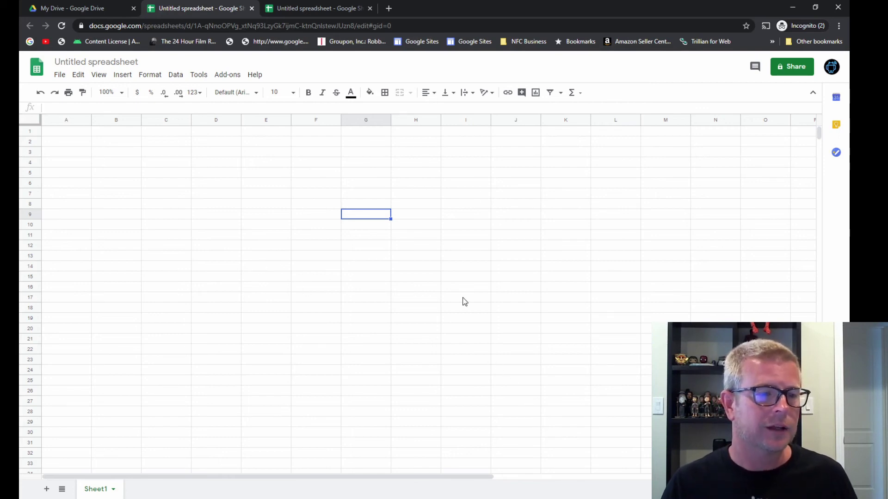
Select cells E11, D7 and E6 in turn to show their addresses.
click(276, 238)
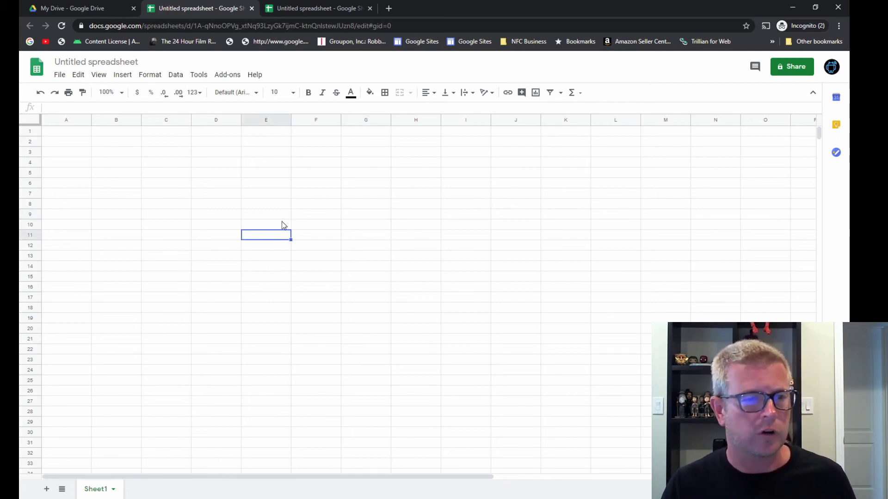
click(233, 197)
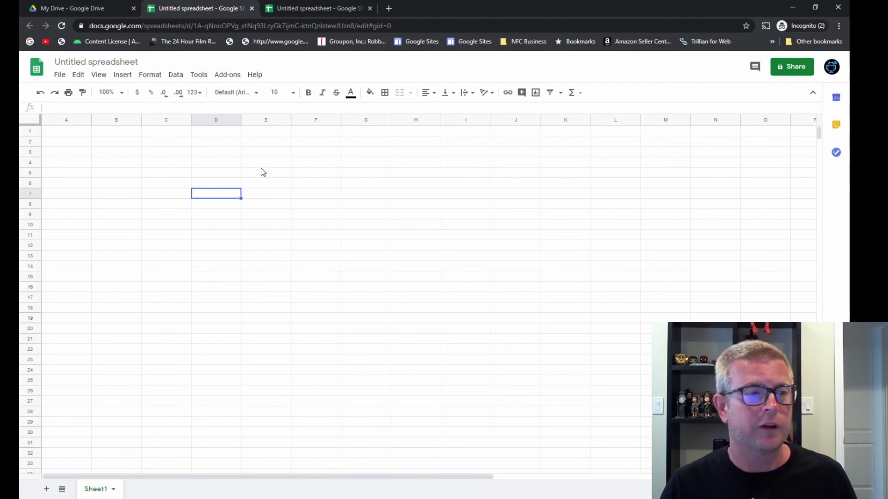
click(276, 184)
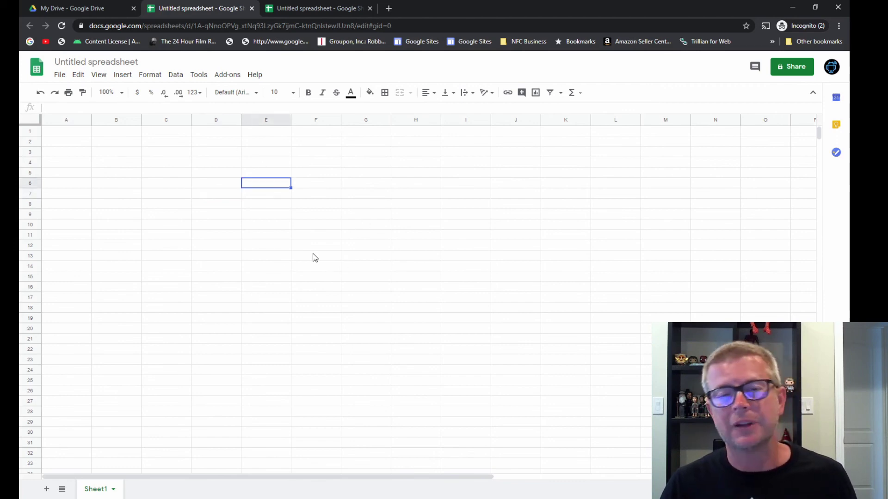